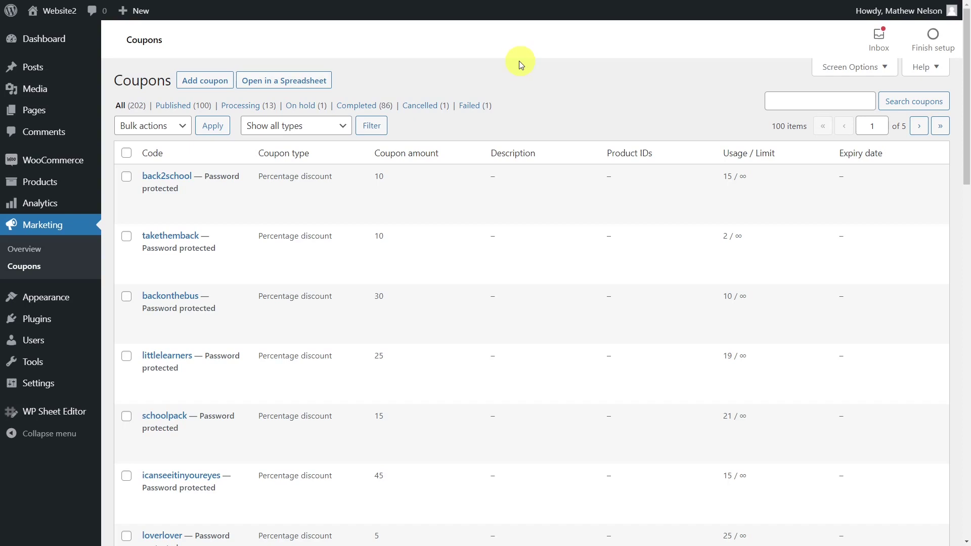
# Step: Open the coupons in the spreadsheet editor and start a search with advanced filters enabled
pyautogui.click(314, 81)
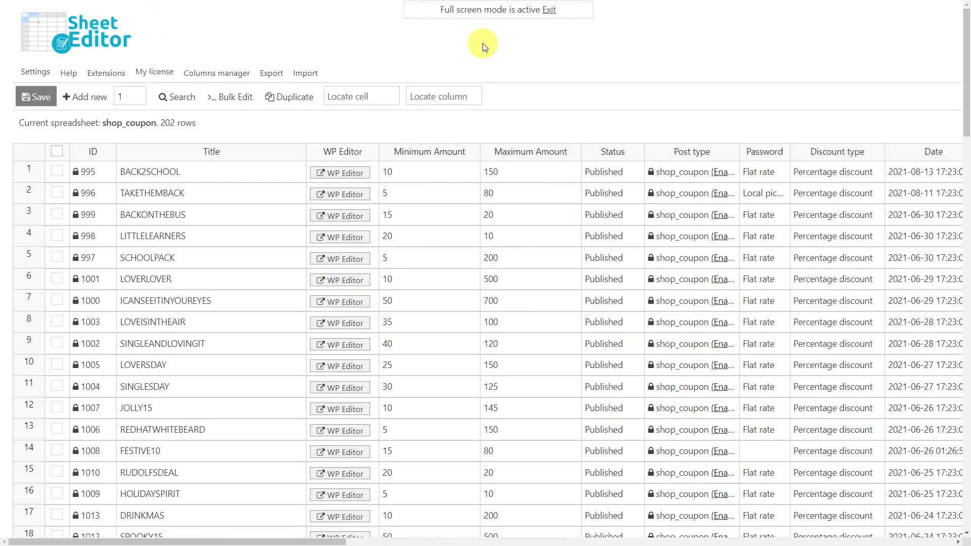
pyautogui.click(177, 103)
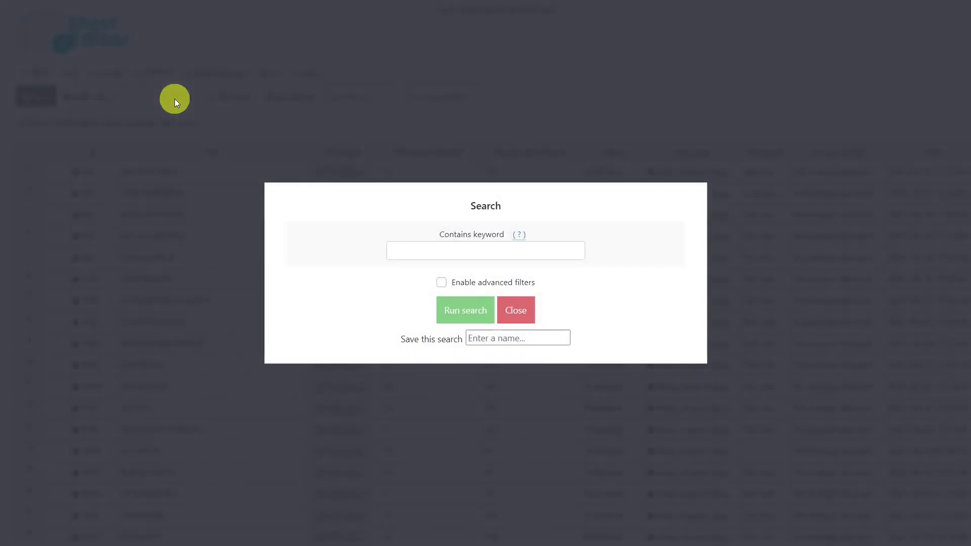
pyautogui.click(447, 283)
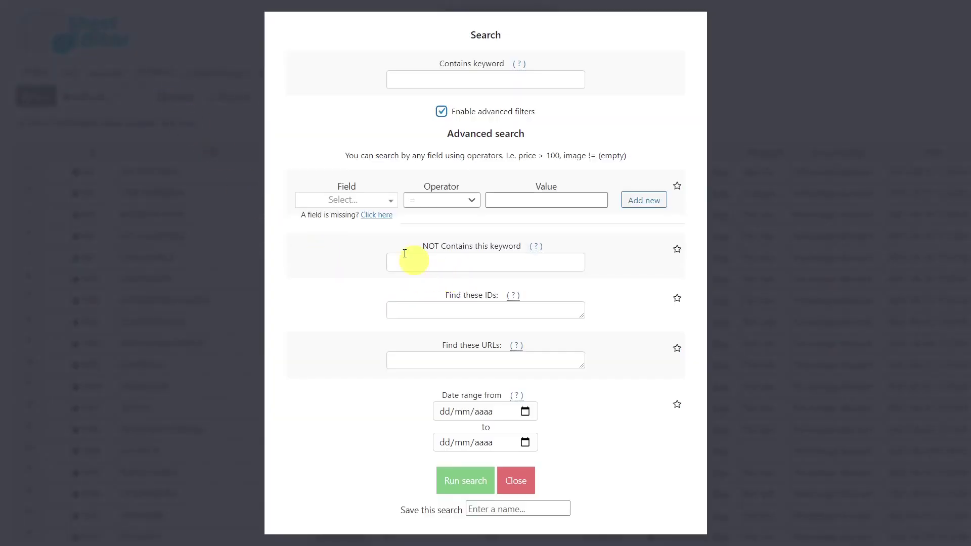
# Step: Search for coupons whose Minimum Amount is greater than 20
pyautogui.click(360, 202)
pyautogui.click(356, 220)
pyautogui.write('min')
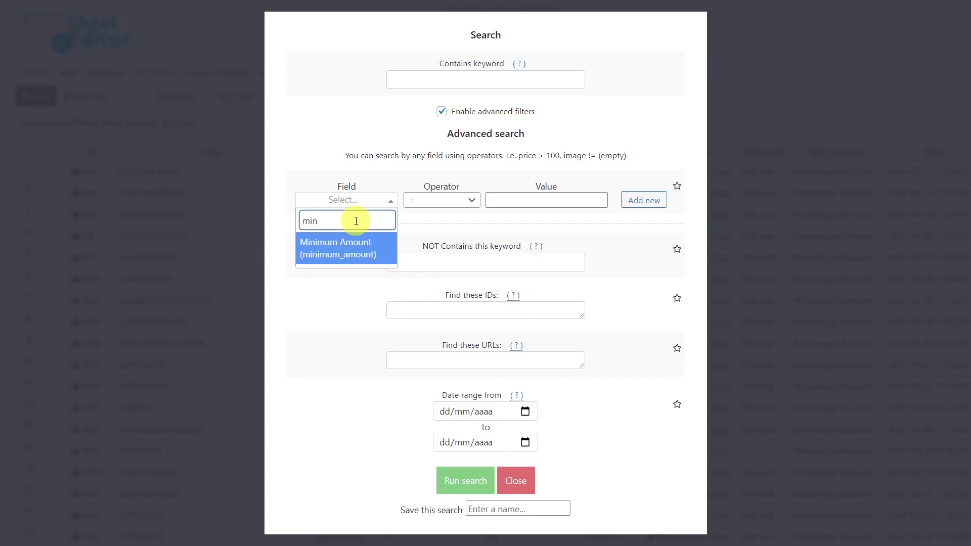
pyautogui.click(349, 248)
pyautogui.click(443, 201)
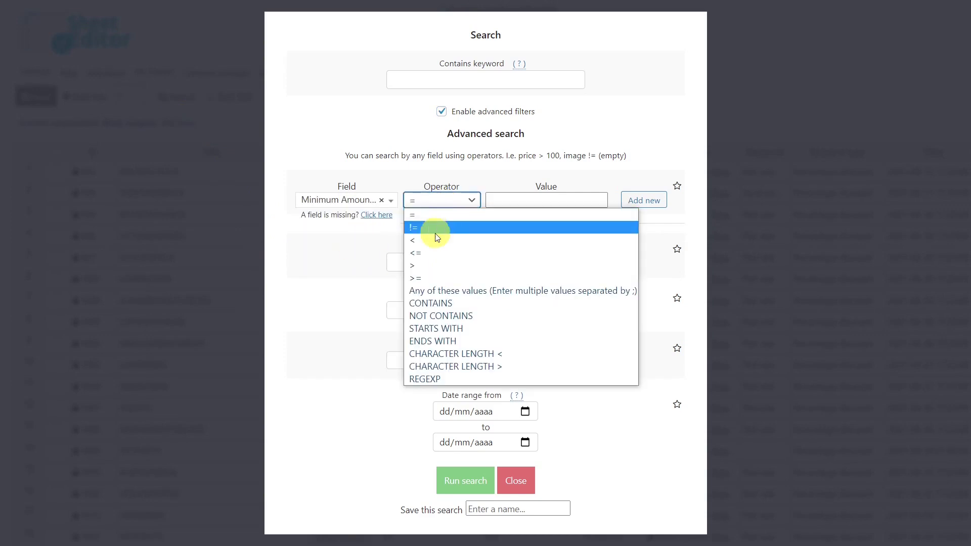
pyautogui.click(431, 264)
pyautogui.click(520, 200)
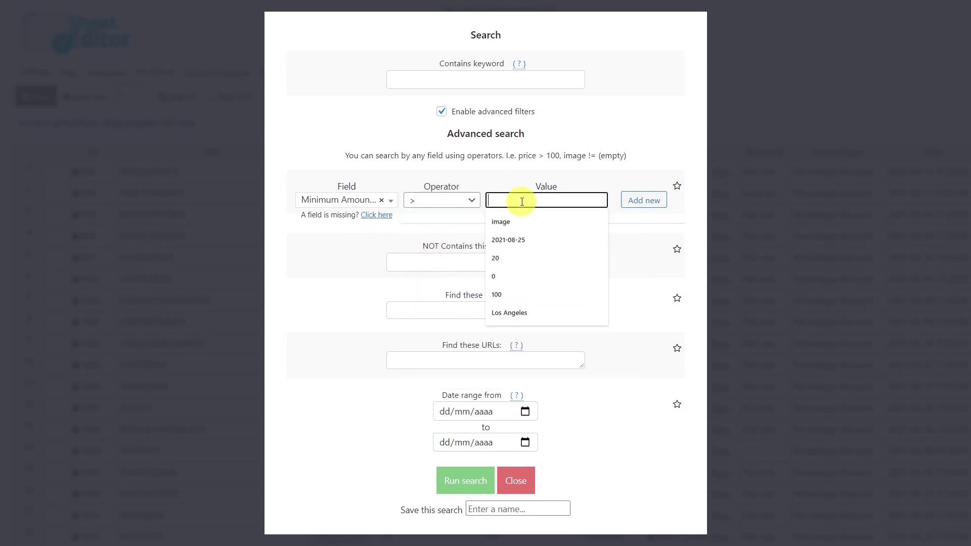
pyautogui.write('20')
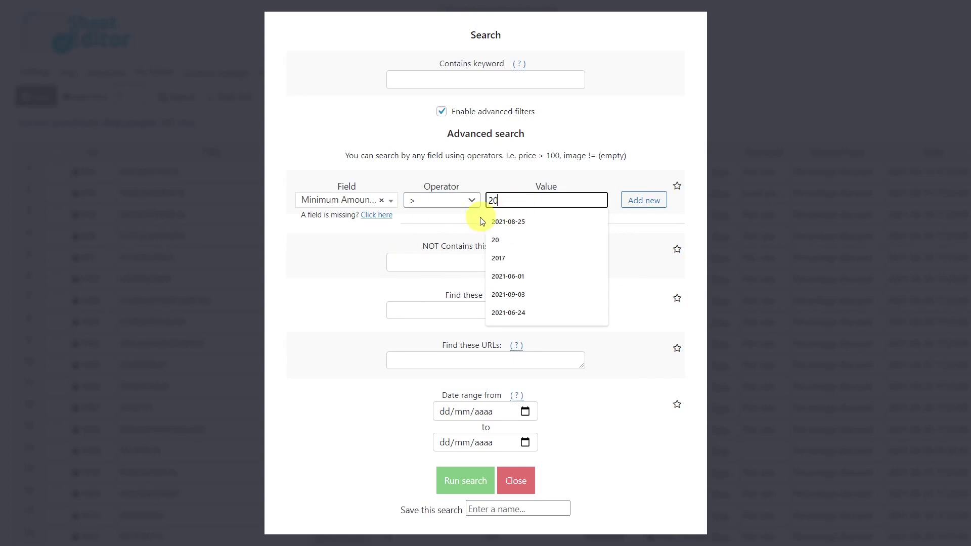
pyautogui.click(470, 230)
pyautogui.click(467, 478)
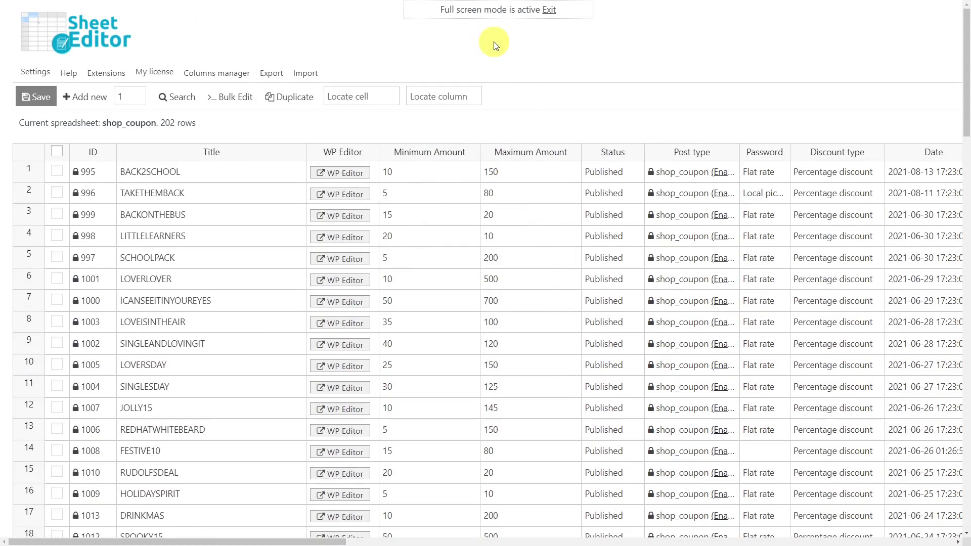
# Step: Run an advanced search for coupons whose Maximum Amount is less than 100
pyautogui.click(181, 100)
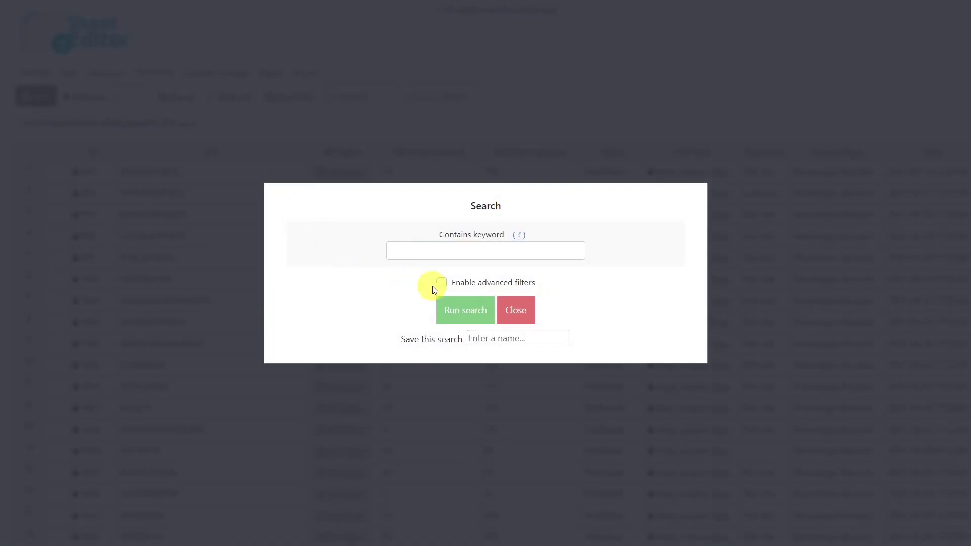
pyautogui.click(442, 284)
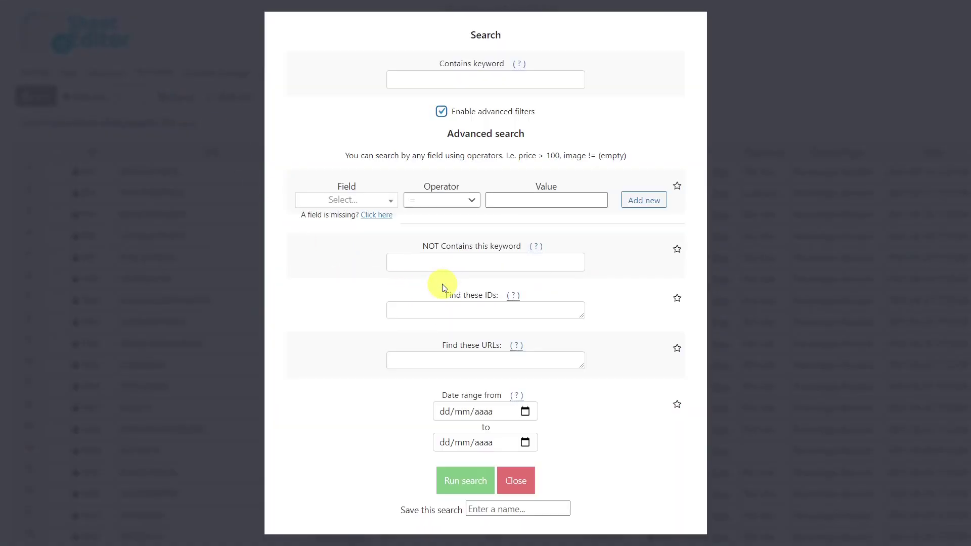
pyautogui.click(369, 200)
pyautogui.write('ma')
pyautogui.click(347, 251)
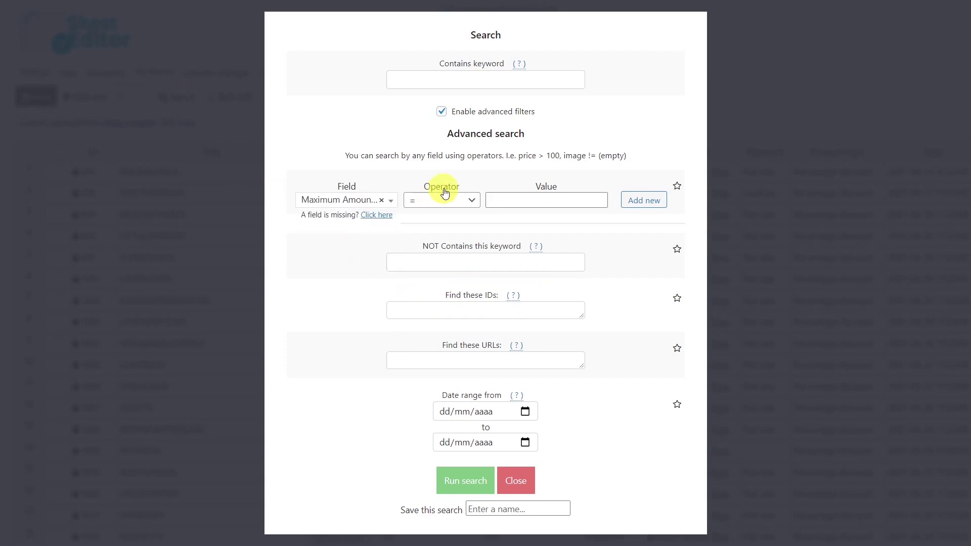
pyautogui.click(439, 199)
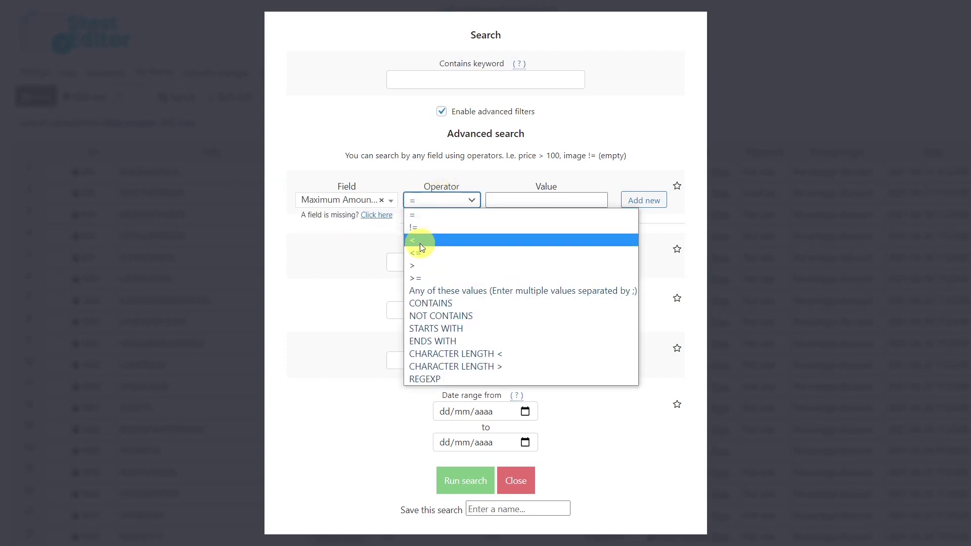
pyautogui.click(420, 244)
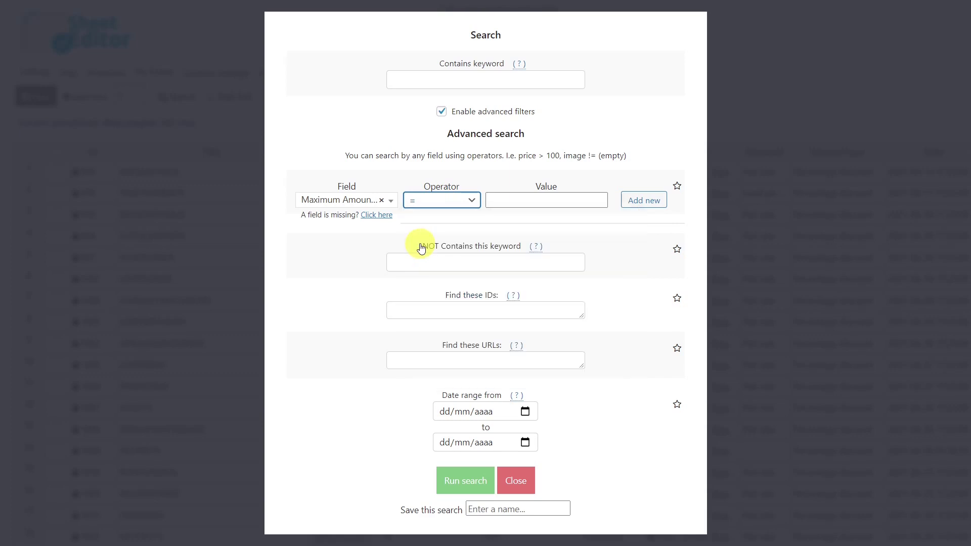
pyautogui.click(520, 202)
pyautogui.write('100')
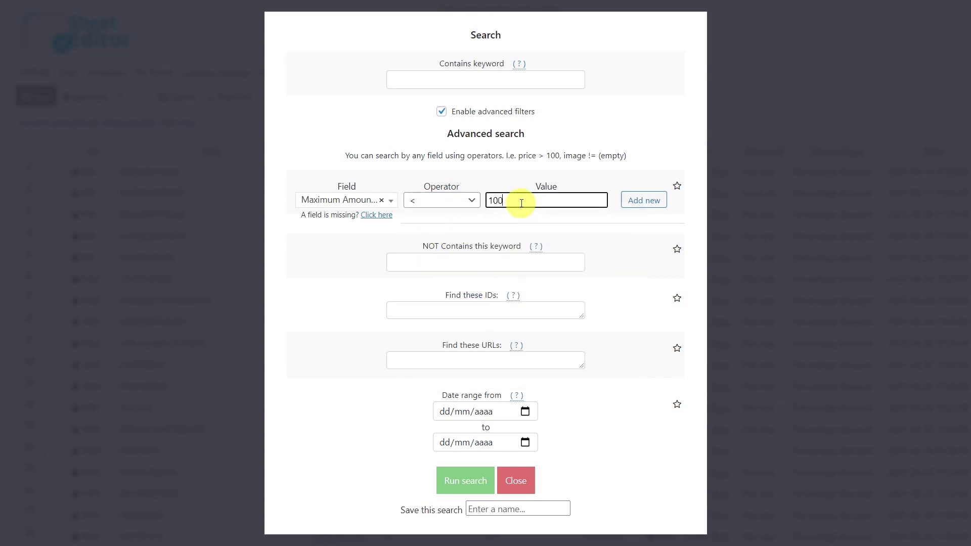
pyautogui.click(466, 483)
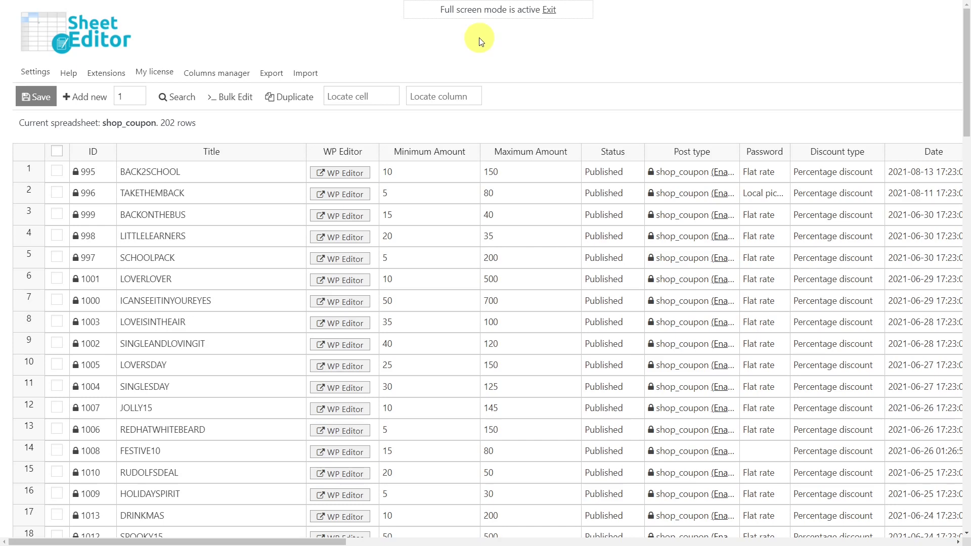
# Step: Start a new advanced search with the condition Minimum Amount > 20
pyautogui.click(173, 95)
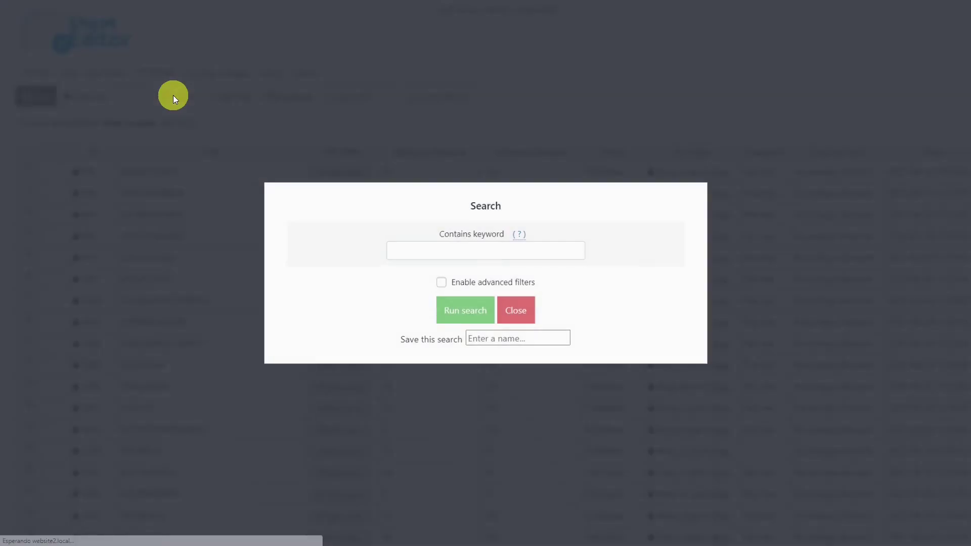
pyautogui.click(441, 285)
pyautogui.click(346, 201)
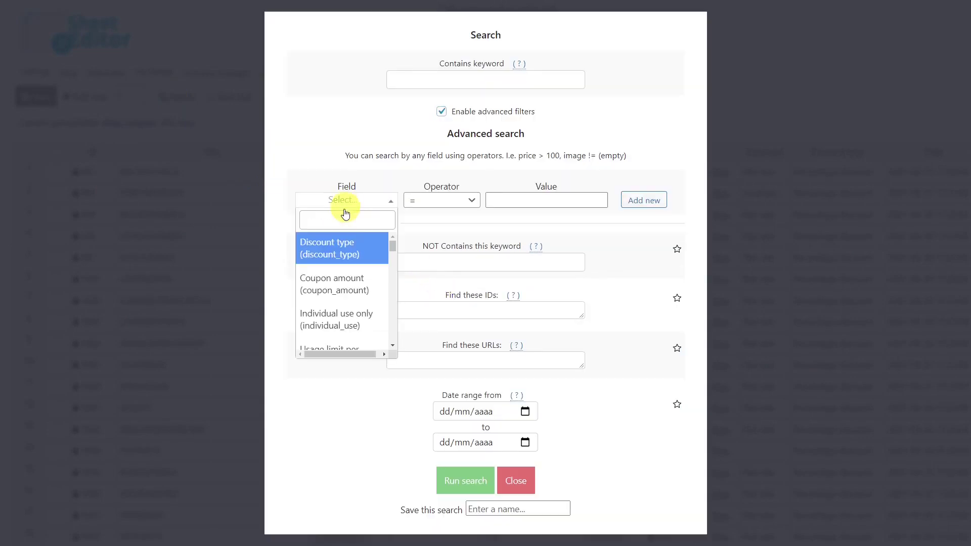
pyautogui.write('min')
pyautogui.click(344, 249)
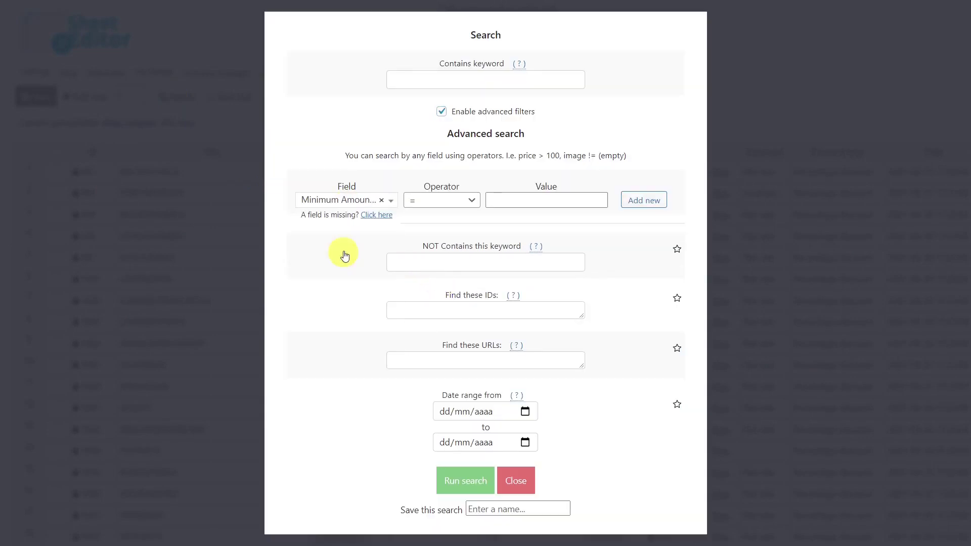
pyautogui.click(411, 200)
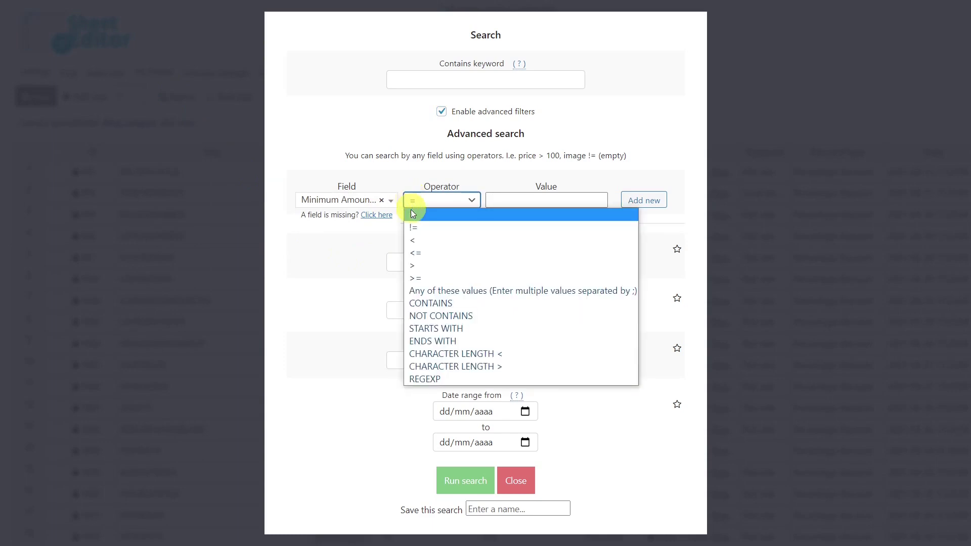
pyautogui.click(415, 267)
pyautogui.click(505, 199)
pyautogui.write('20')
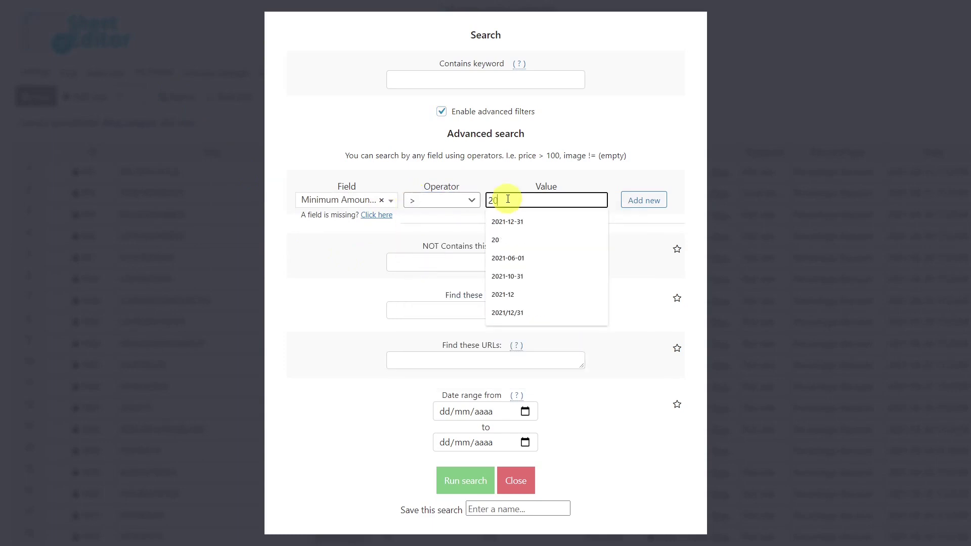
# Step: Add a second condition, Maximum Amount < 100, and run the combined search
pyautogui.click(642, 200)
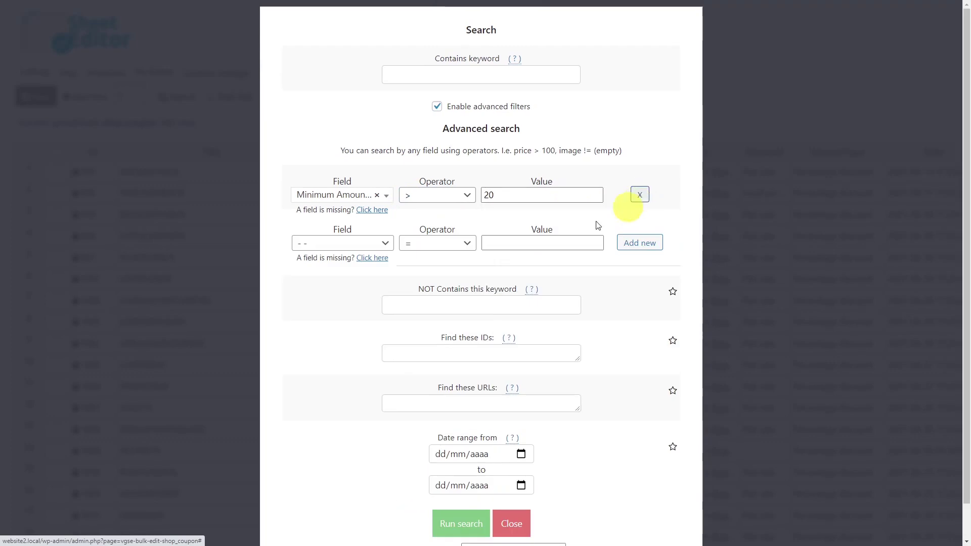
pyautogui.click(367, 245)
pyautogui.write('max')
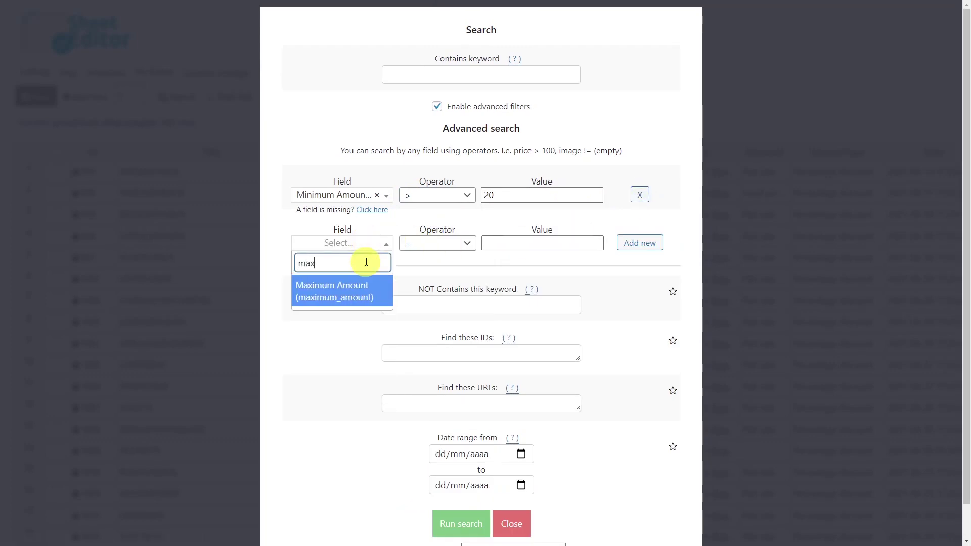
pyautogui.click(369, 288)
pyautogui.click(430, 245)
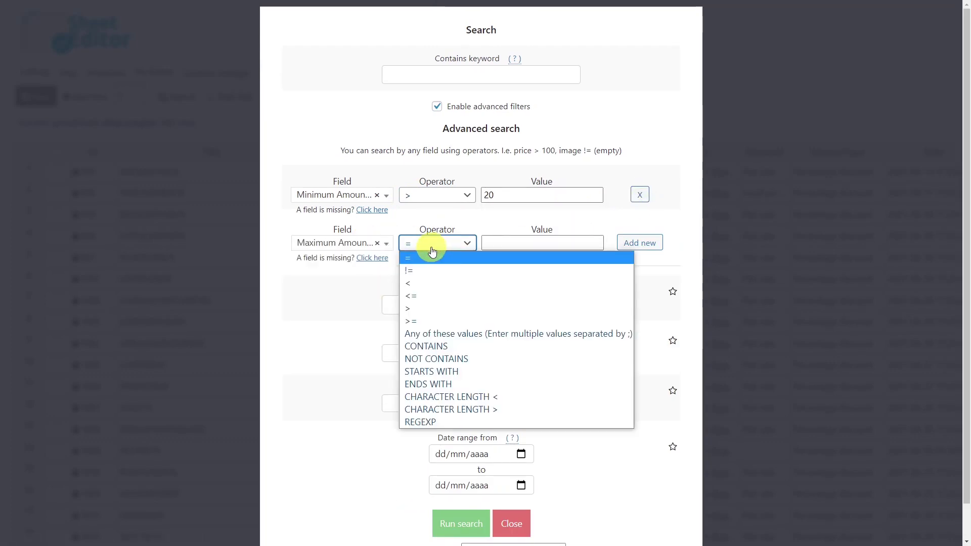
pyautogui.click(408, 283)
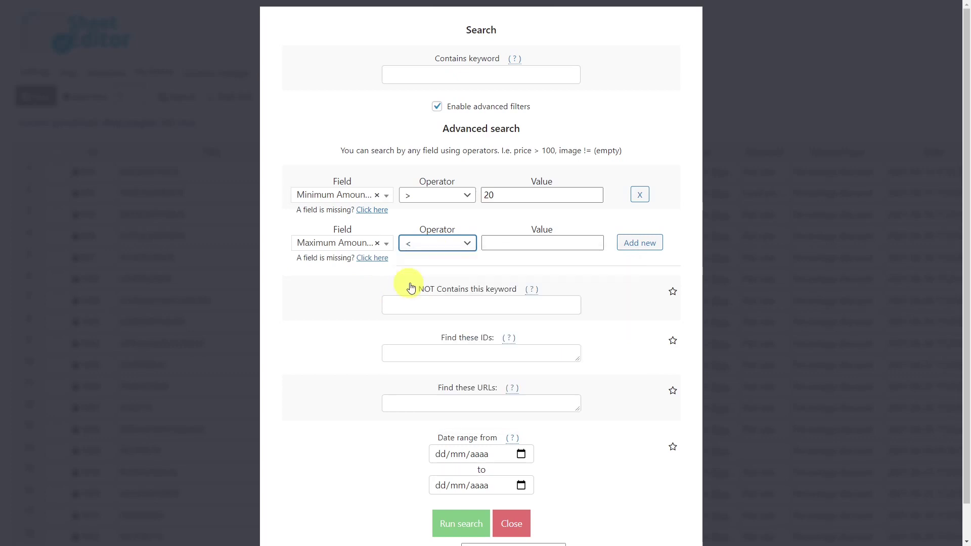
pyautogui.click(507, 243)
pyautogui.write('100')
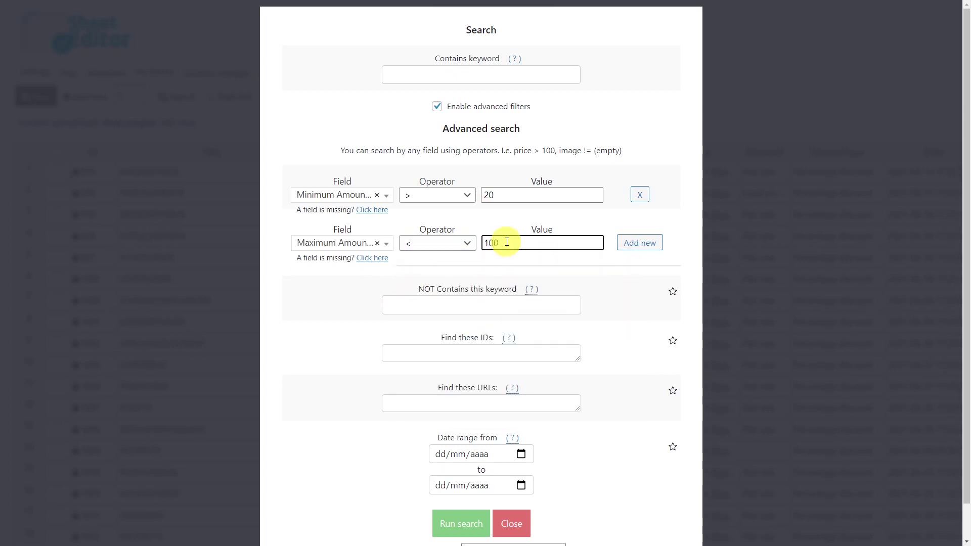
pyautogui.click(461, 523)
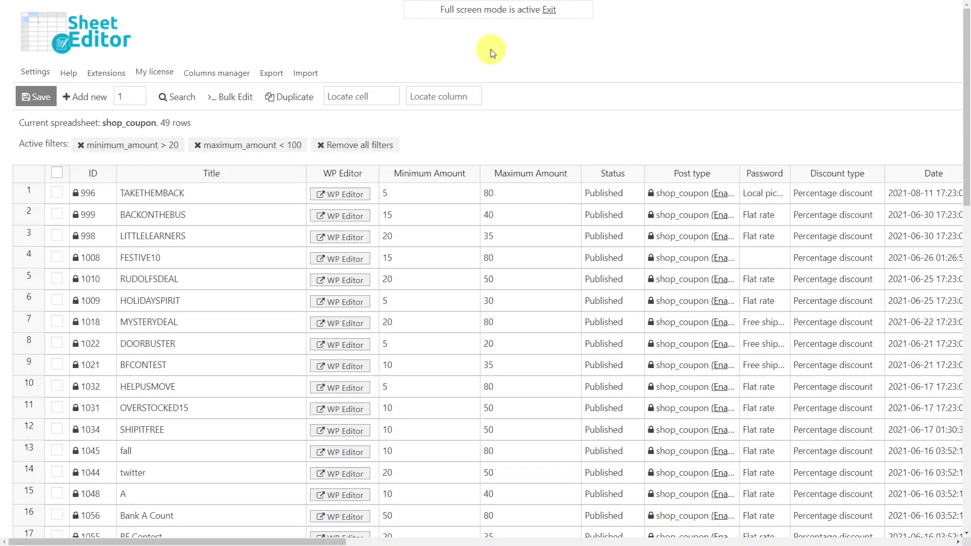
# Step: Set up a bulk edit of the Status field for all rows from the current search
pyautogui.click(227, 97)
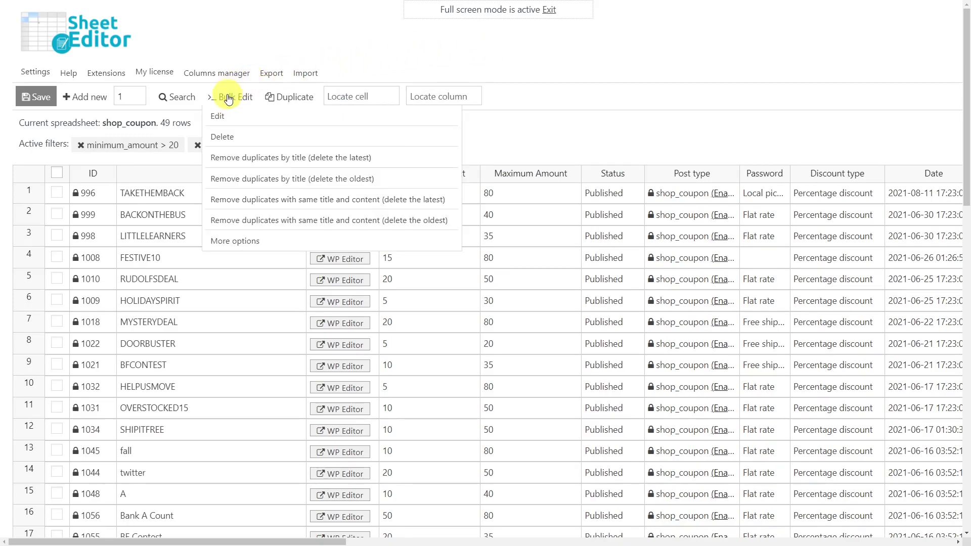
pyautogui.click(228, 97)
pyautogui.click(455, 145)
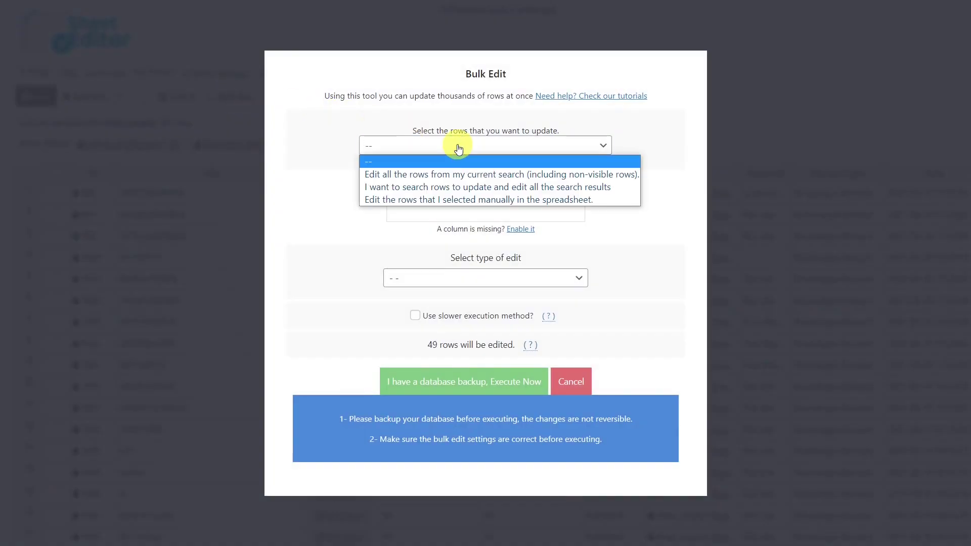
pyautogui.click(464, 174)
pyautogui.click(451, 210)
pyautogui.write('st')
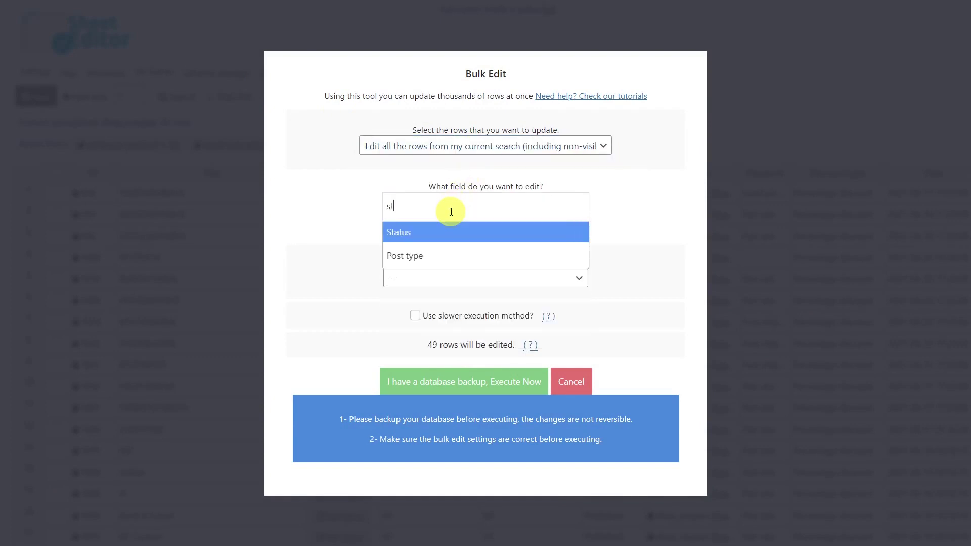
pyautogui.click(446, 231)
# Step: Choose the Set value edit type with the value Delete completely and execute the bulk edit
pyautogui.click(439, 278)
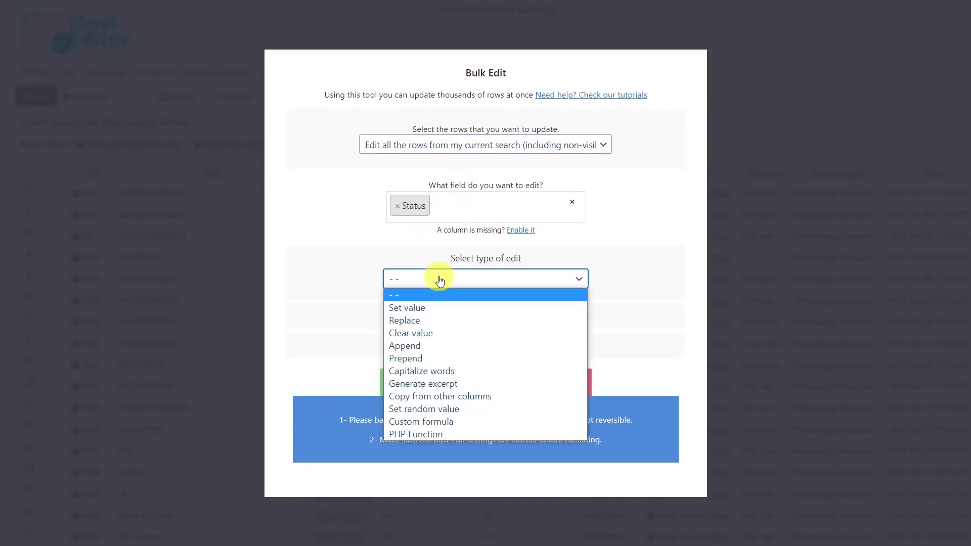
pyautogui.click(429, 308)
pyautogui.click(426, 301)
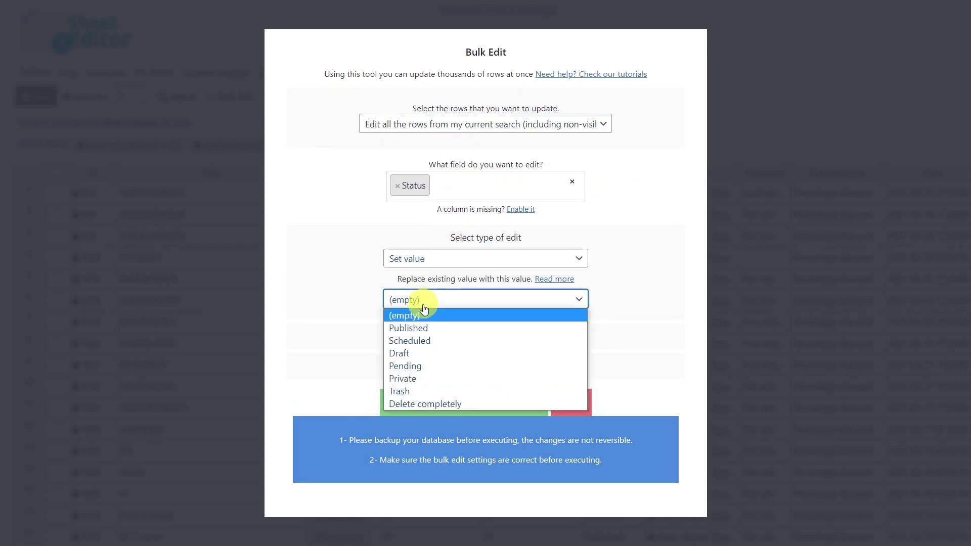
pyautogui.click(418, 402)
pyautogui.click(418, 402)
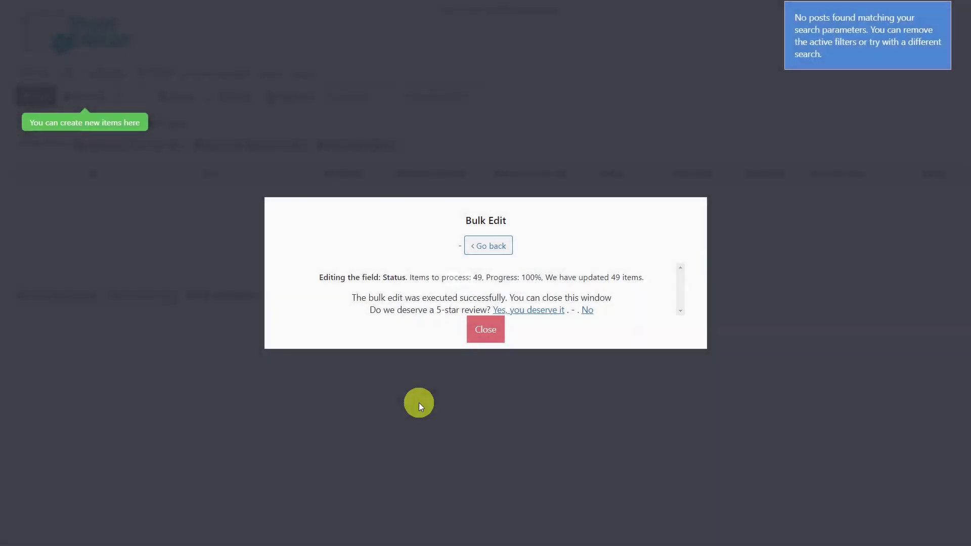
# Step: Close the bulk edit report and remove all active filters from the coupon spreadsheet
pyautogui.click(482, 327)
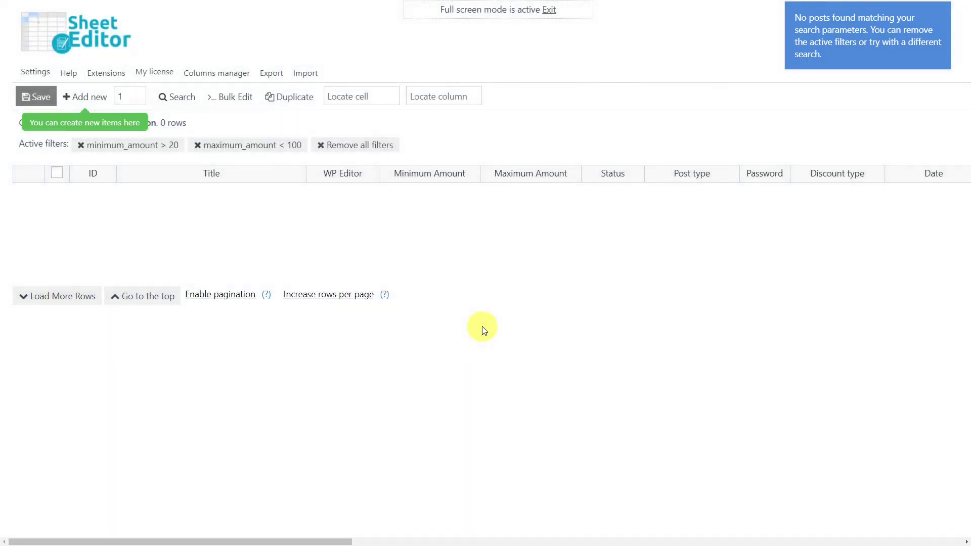
pyautogui.click(318, 144)
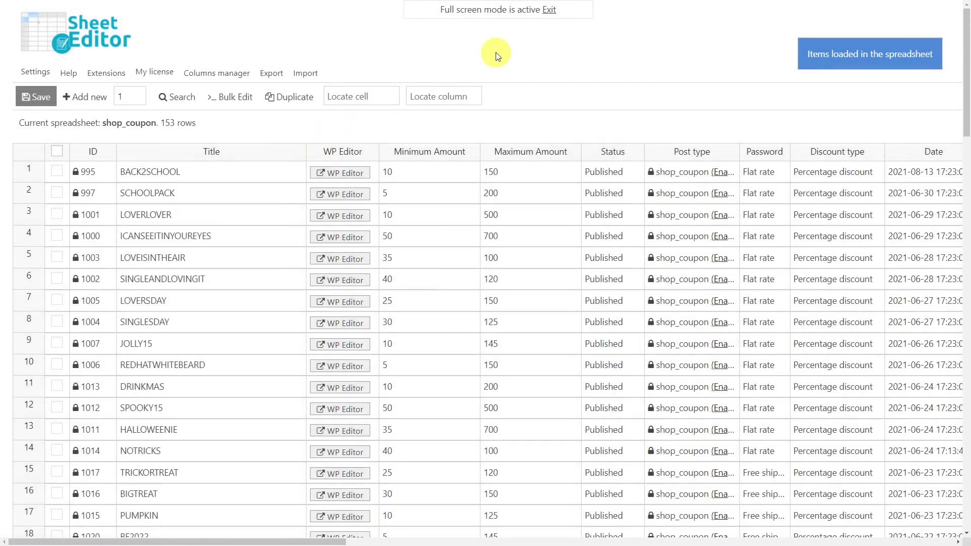